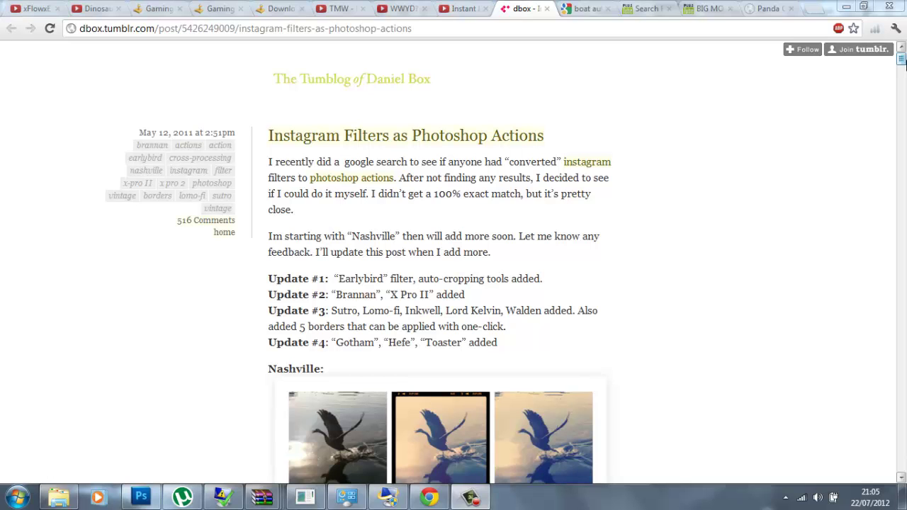
- Scroll the dbox Instagram-actions post past the Nashville and Earlybird examples to the action-file download link
drag(902, 59, 904, 67)
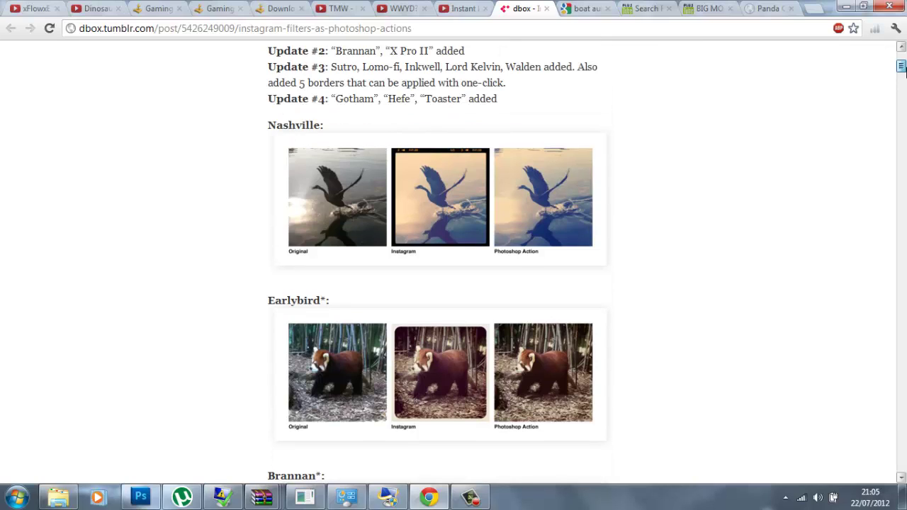
drag(903, 69, 903, 70)
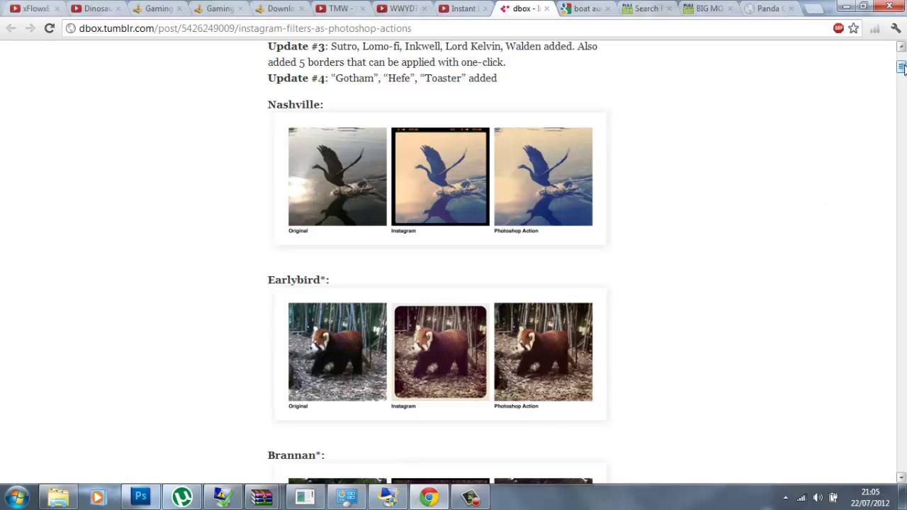
drag(901, 71, 903, 98)
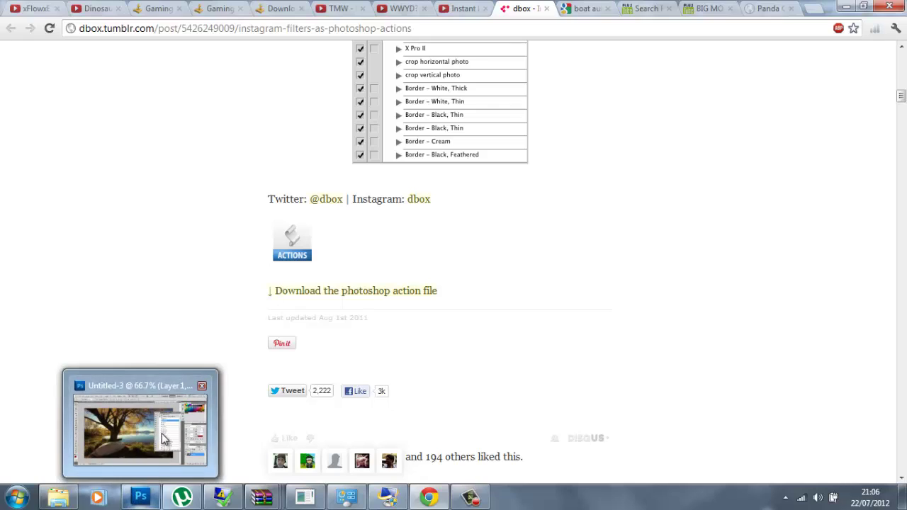
click(142, 425)
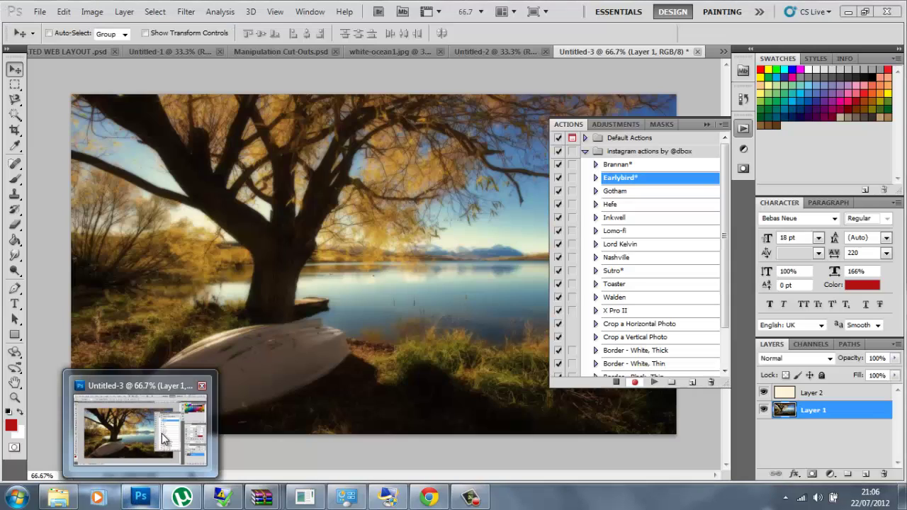
click(721, 129)
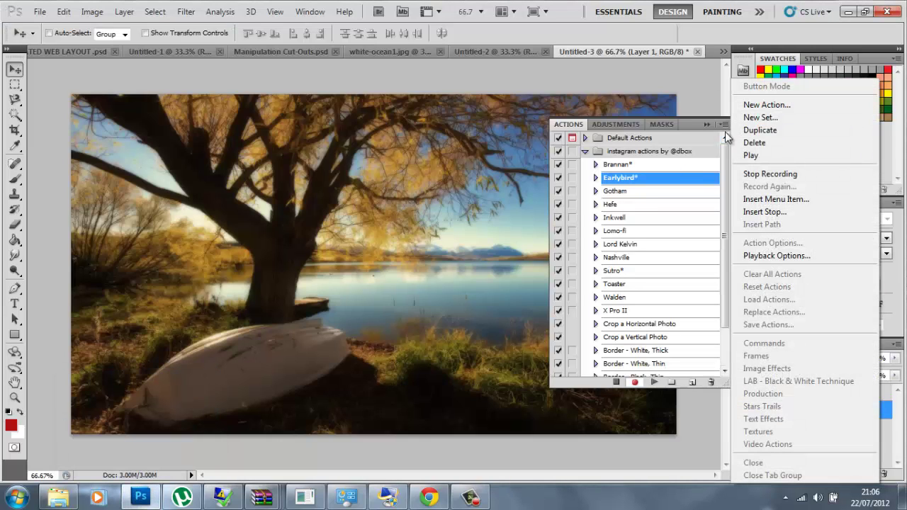
click(715, 121)
click(706, 123)
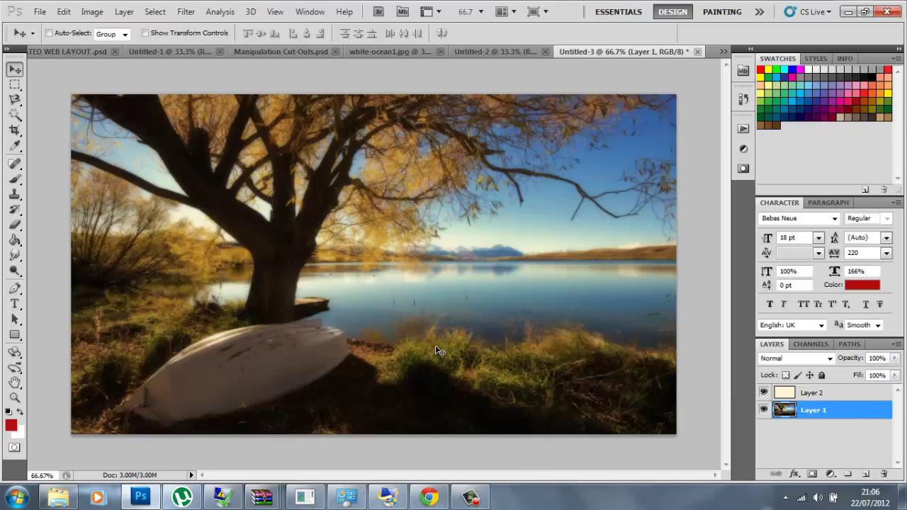
click(312, 12)
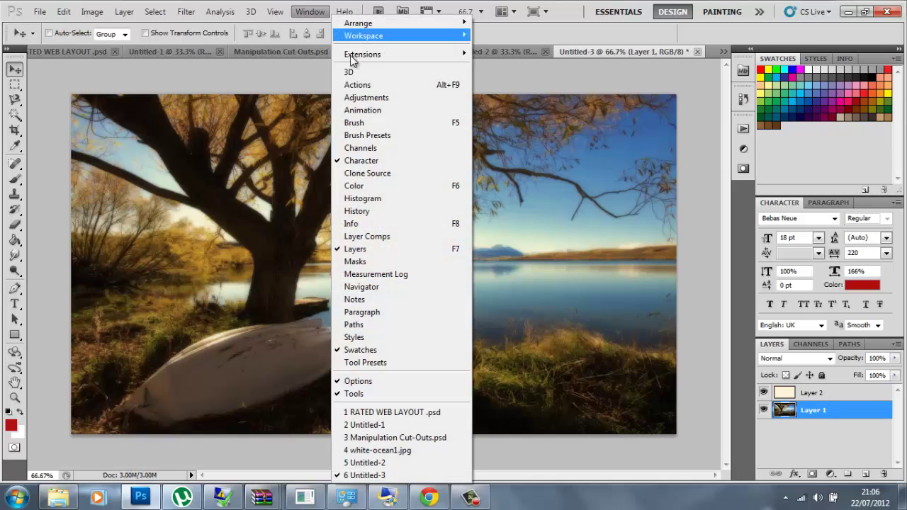
click(375, 85)
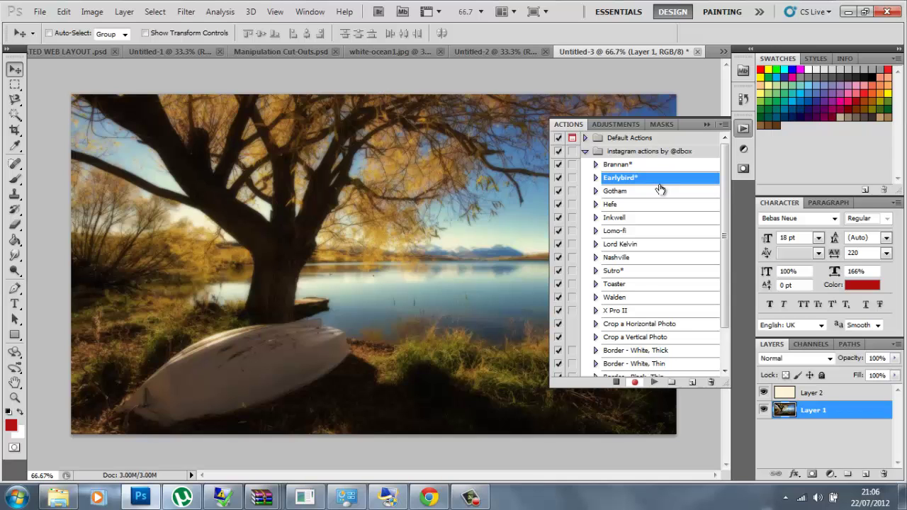
drag(725, 280, 704, 276)
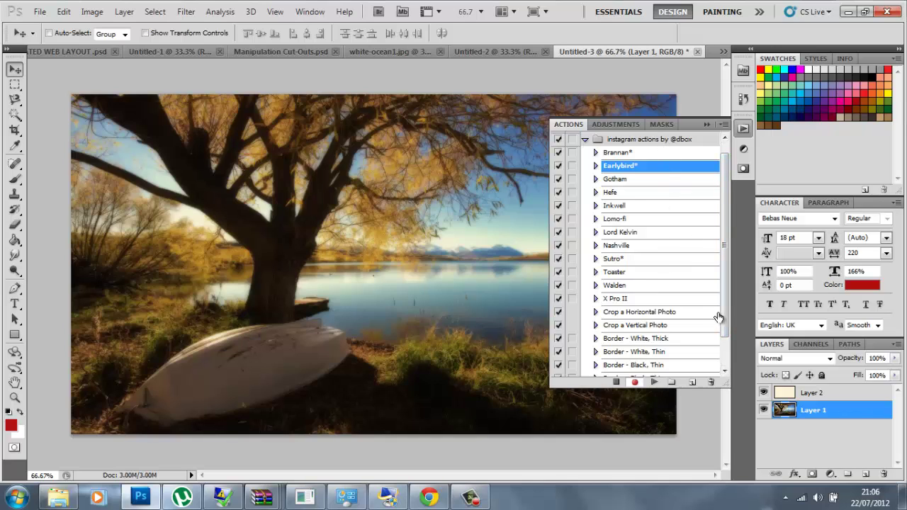
- Run the Earlybird action on the lakeside photo, then collapse the Actions panel
click(654, 383)
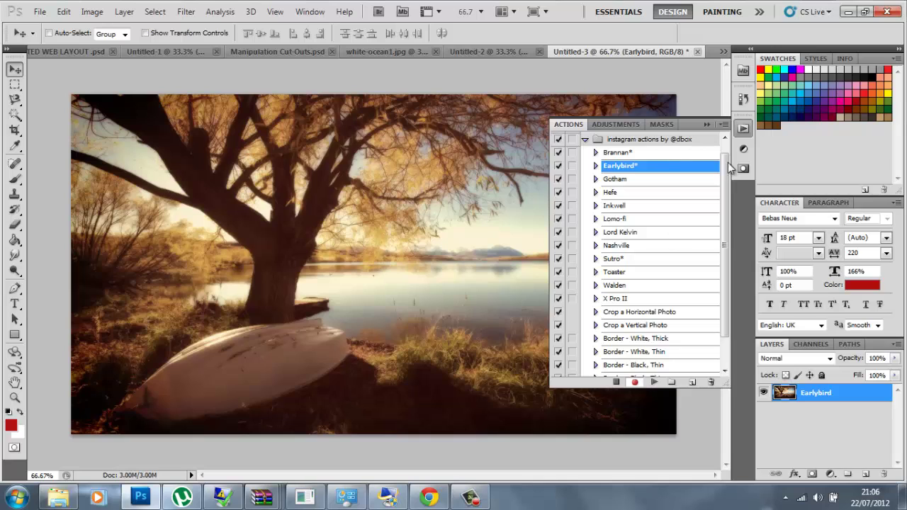
click(707, 126)
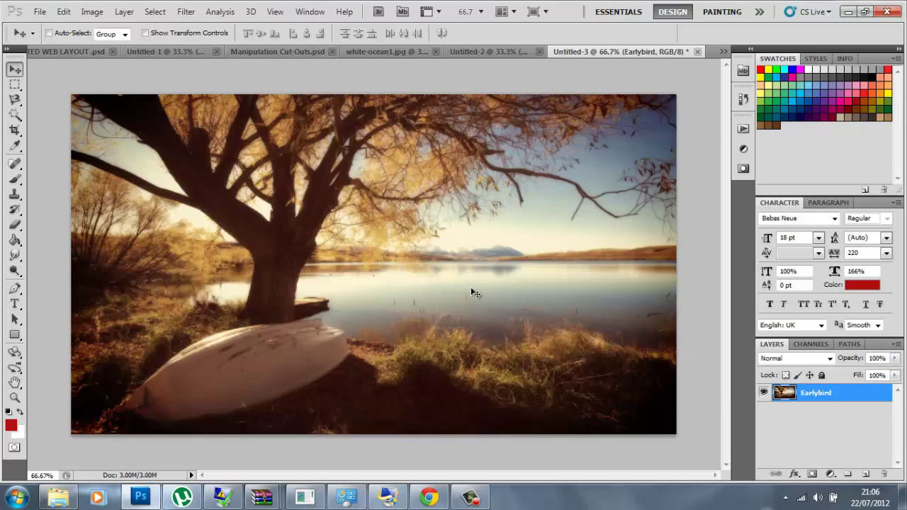
- Draw a paragraph box with the Horizontal Type tool, dismiss the colour-scheme warning, and commit it empty
click(15, 304)
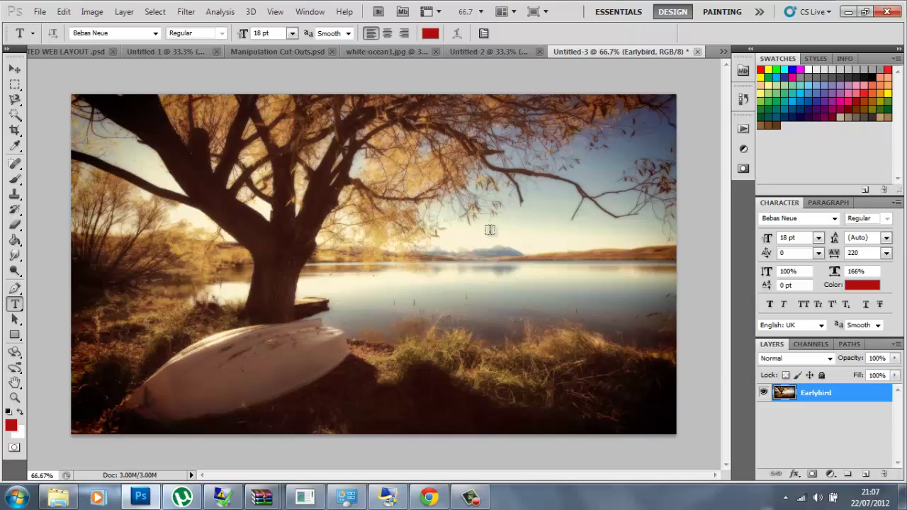
drag(490, 230, 72, 13)
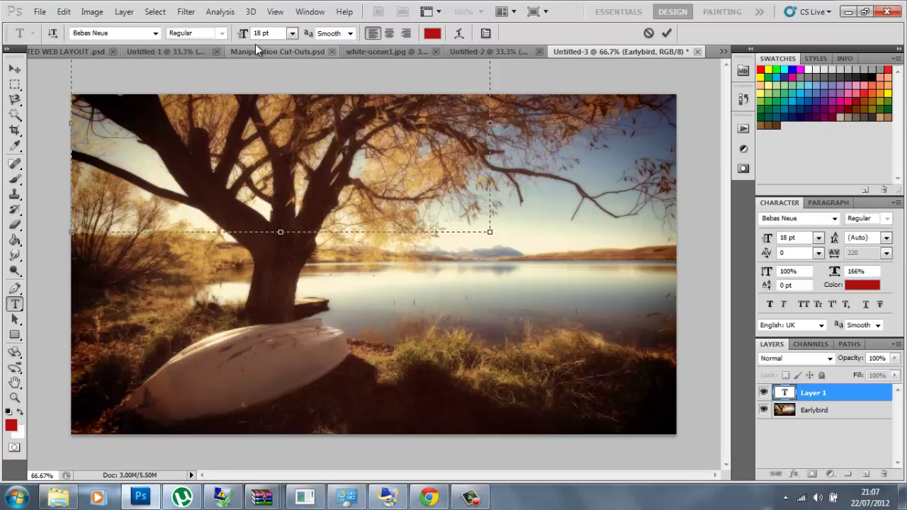
click(154, 12)
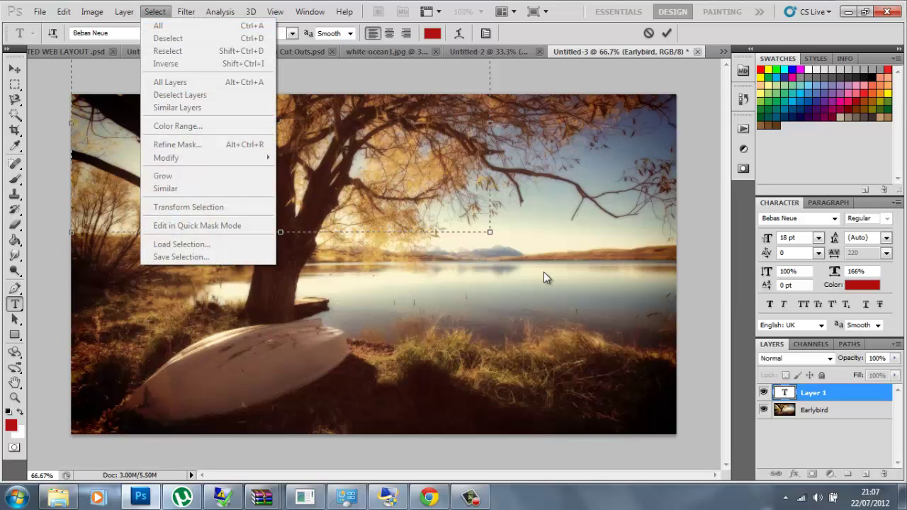
click(532, 219)
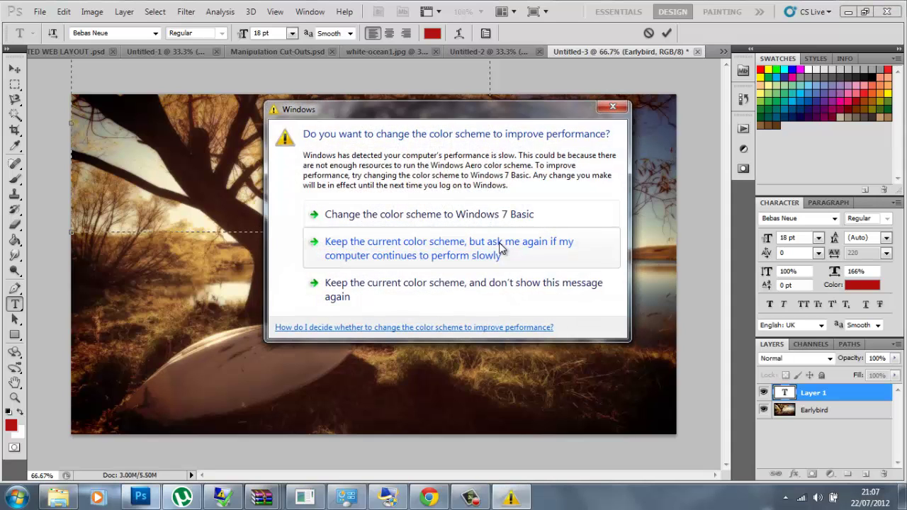
click(614, 107)
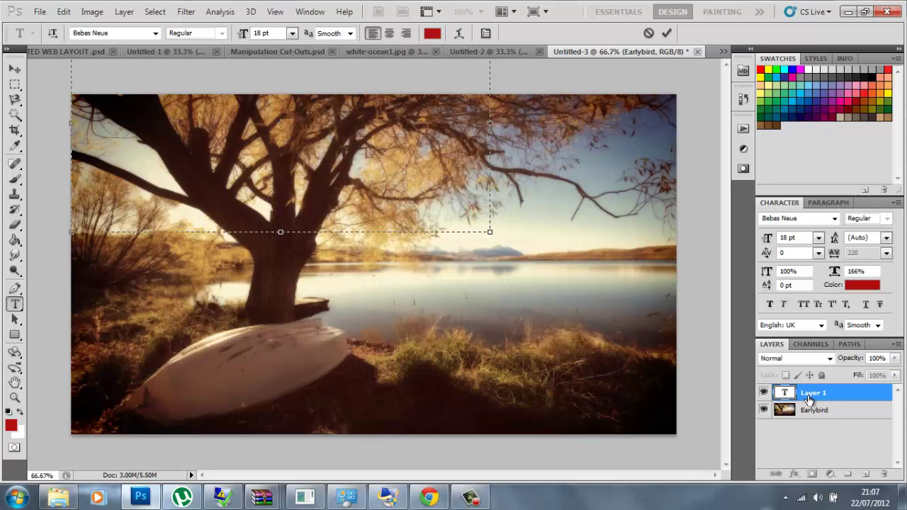
click(797, 394)
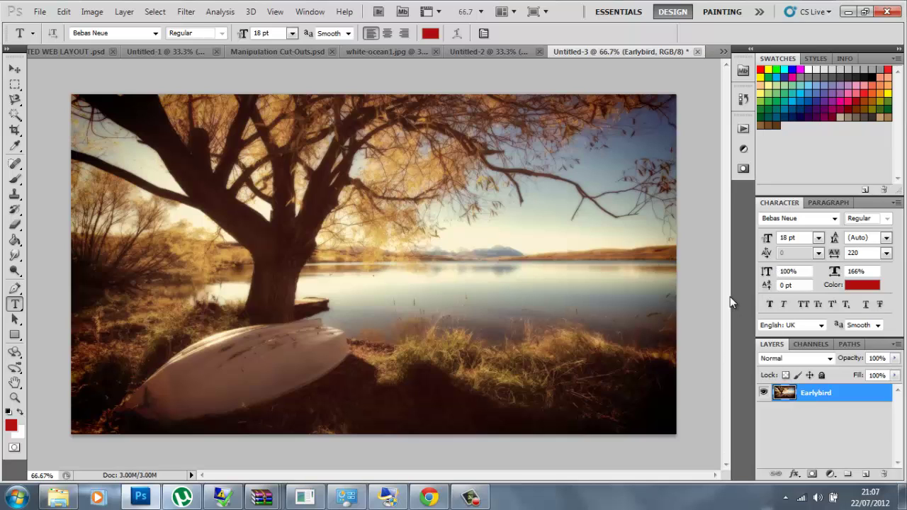
- Type 'KOLADESIGNS' in red on the lake horizon and commit the new text layer
click(490, 250)
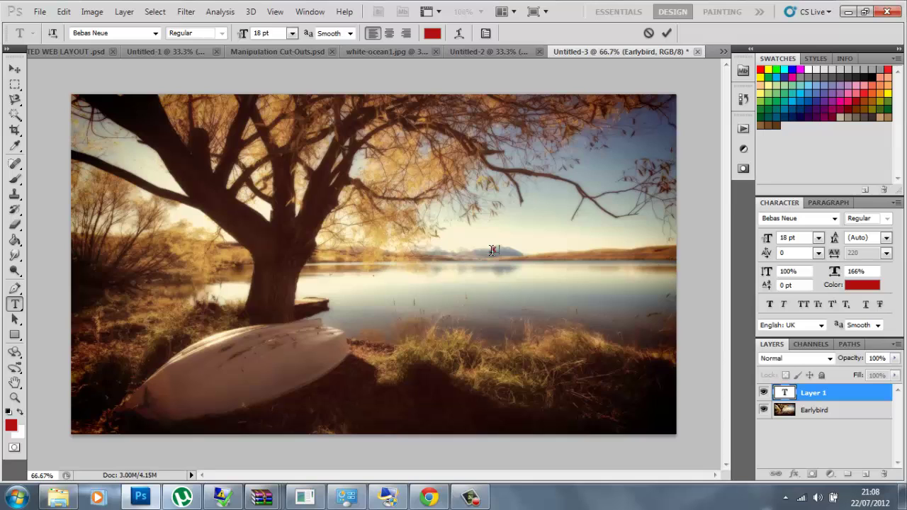
text(KOLADESIGNS)
click(813, 396)
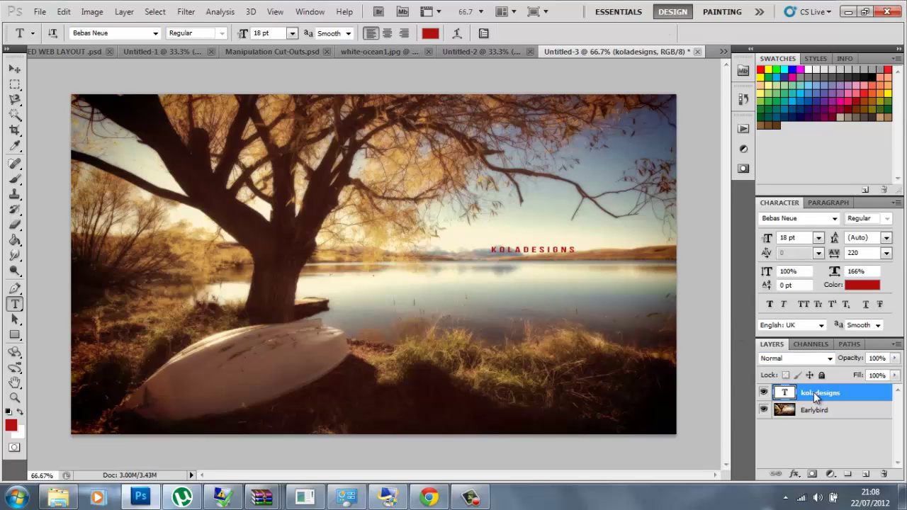
right_click(813, 392)
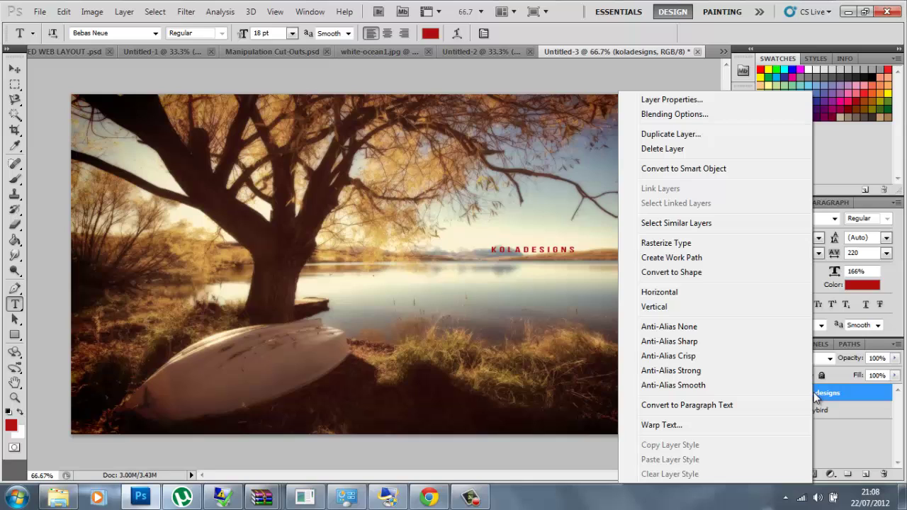
- Add a Gradient Overlay to the text and preview metallic presets like Steel Bar, Silver and Gold
click(699, 116)
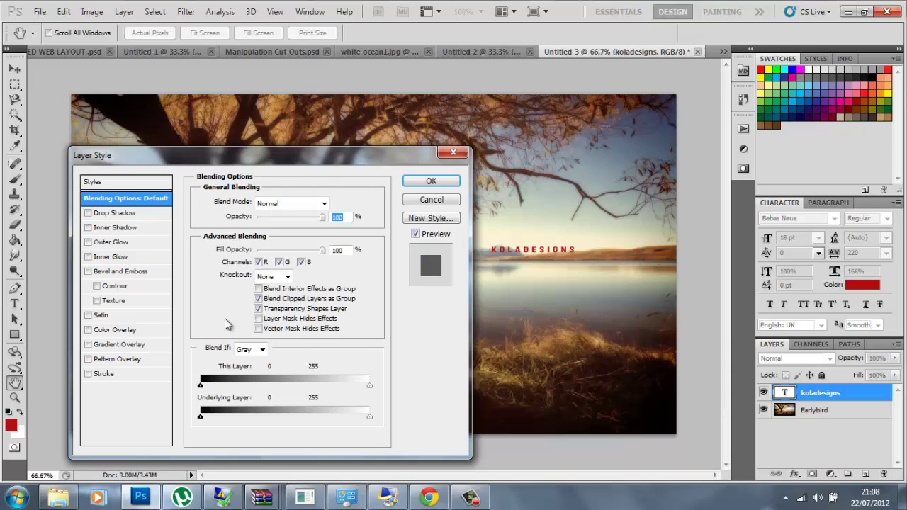
click(97, 345)
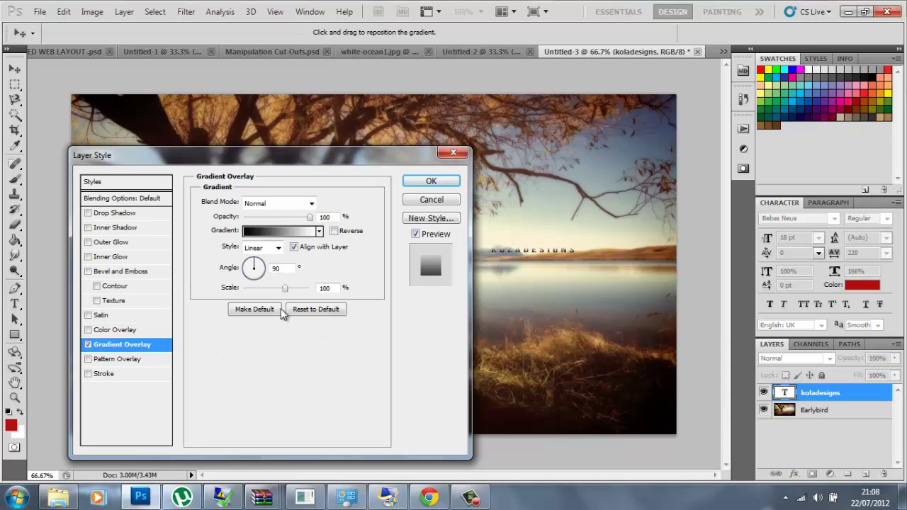
click(283, 231)
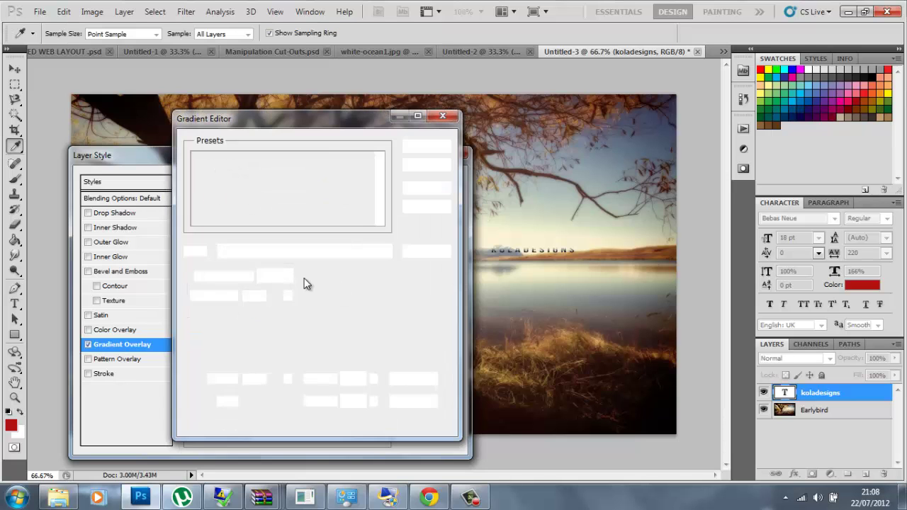
drag(379, 171, 380, 183)
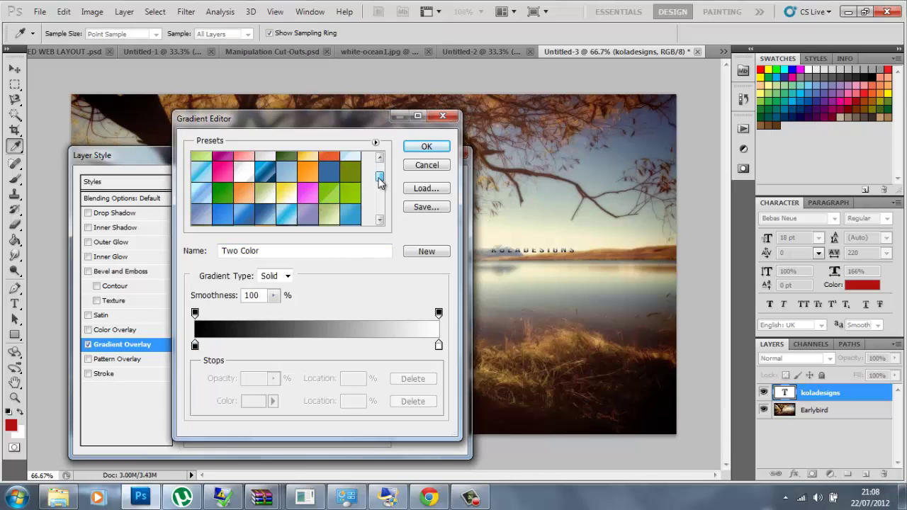
drag(379, 183, 381, 190)
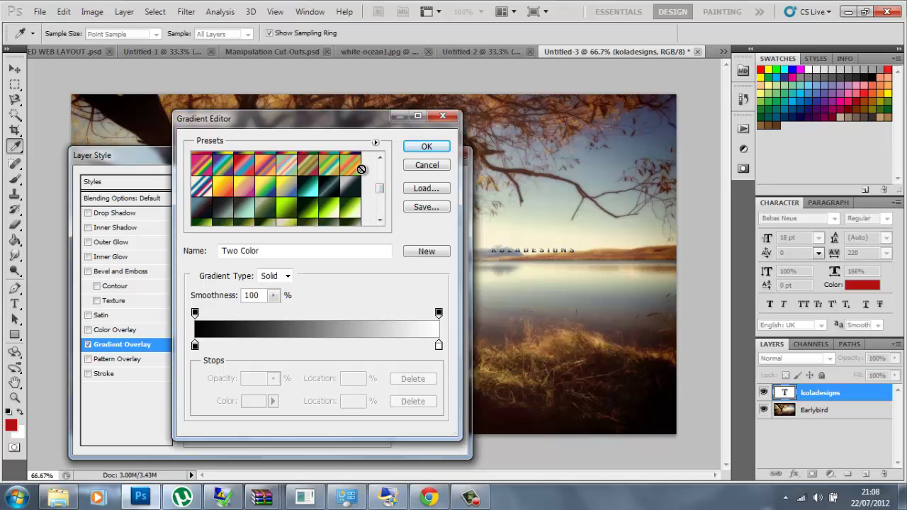
click(380, 196)
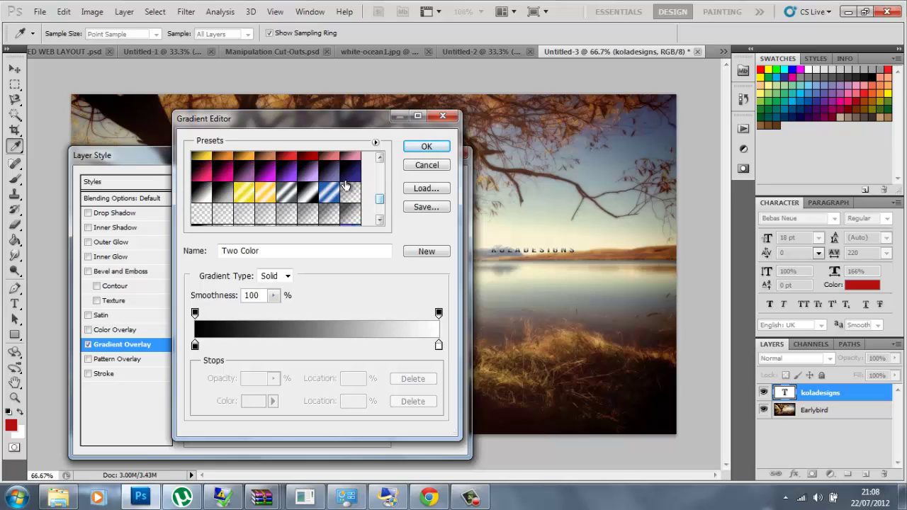
click(335, 192)
click(306, 193)
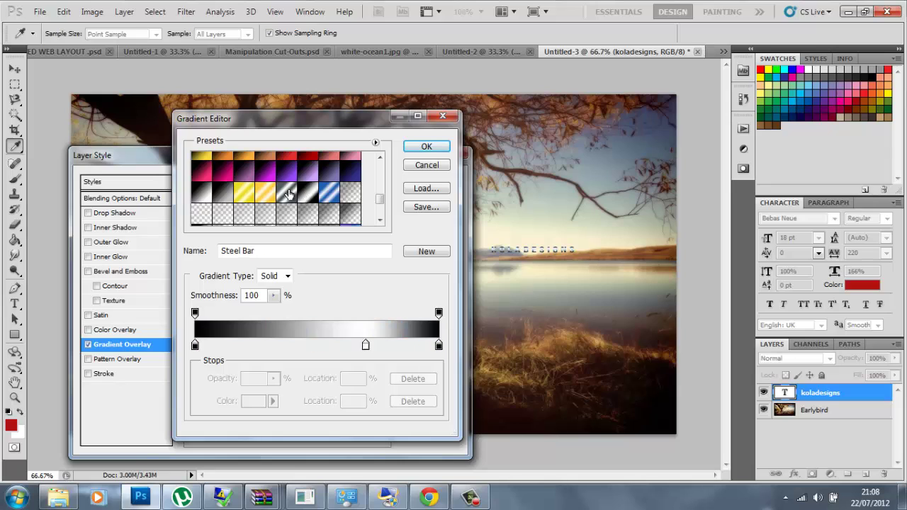
click(286, 192)
click(259, 179)
click(263, 197)
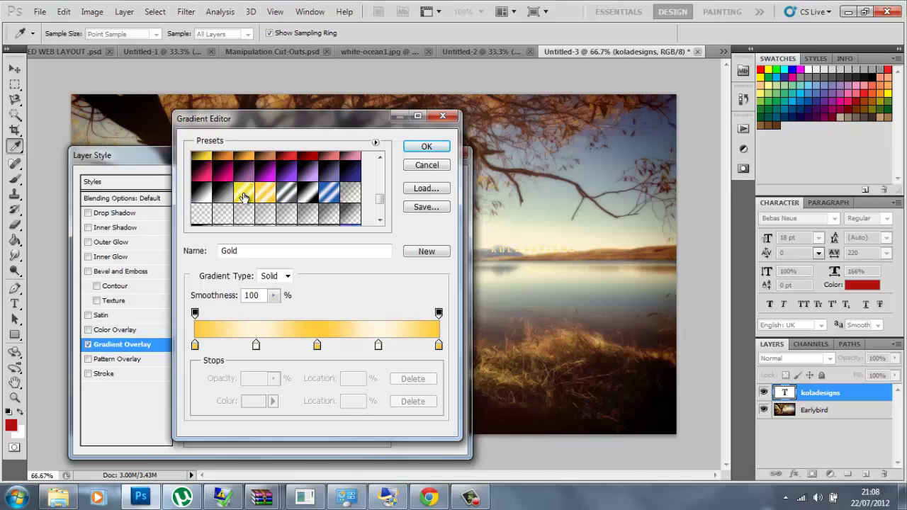
- Preview blue, green and multicolour presets such as Blue 45 - 3D, Green 22 - 3D and Orange, Yellow, Orange
drag(380, 200, 380, 181)
click(343, 190)
click(355, 177)
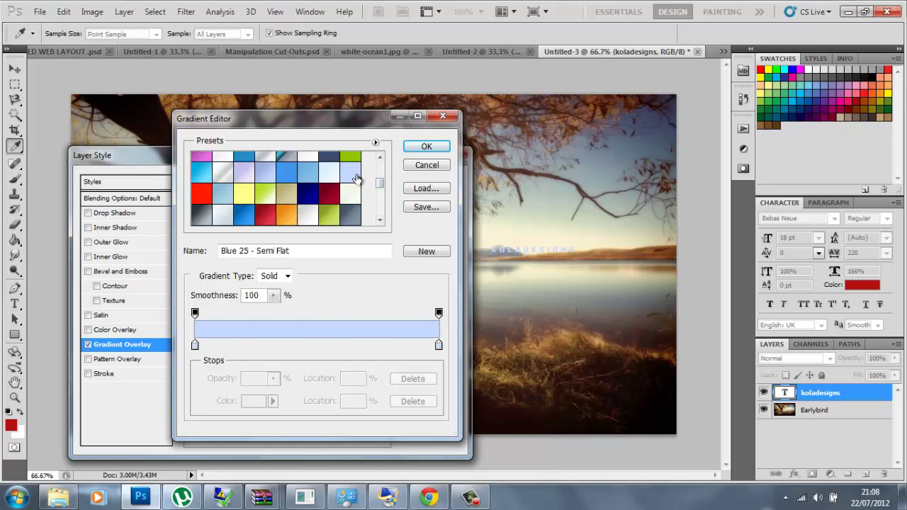
click(332, 171)
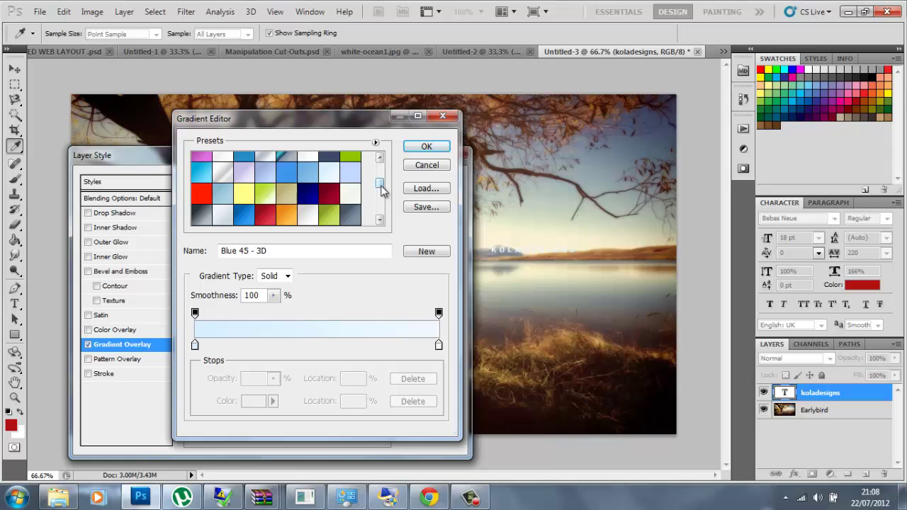
drag(380, 188, 379, 178)
click(338, 186)
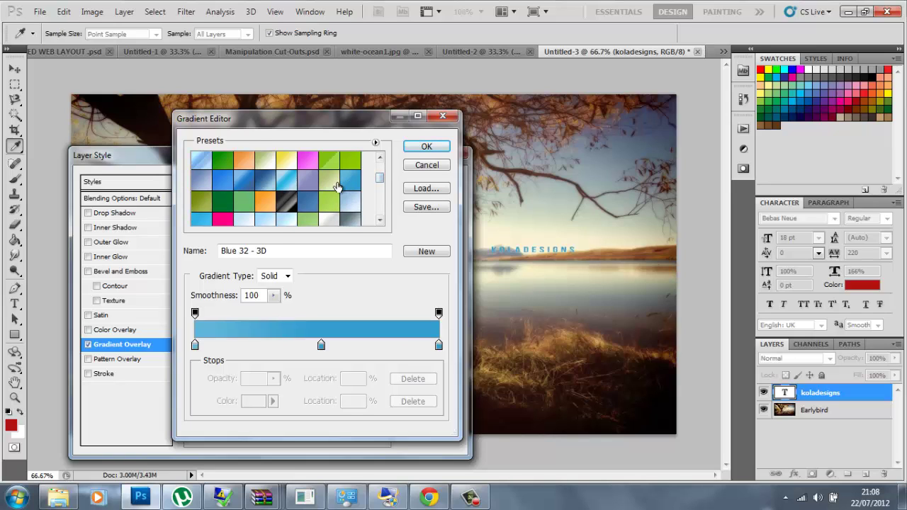
click(330, 186)
click(310, 183)
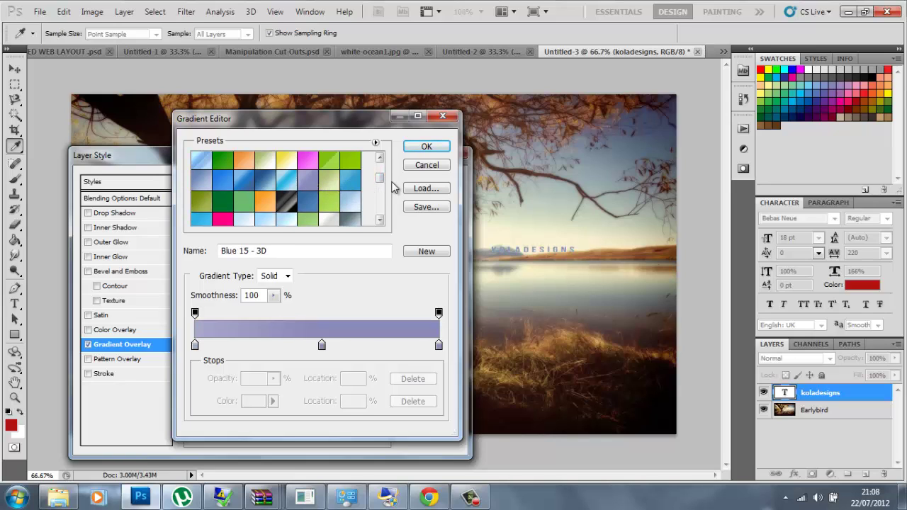
drag(381, 185, 381, 166)
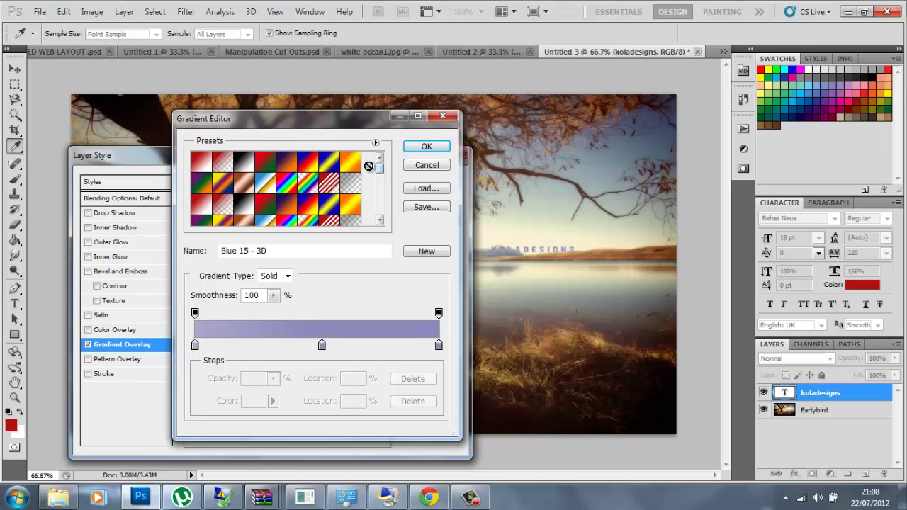
click(358, 168)
click(355, 183)
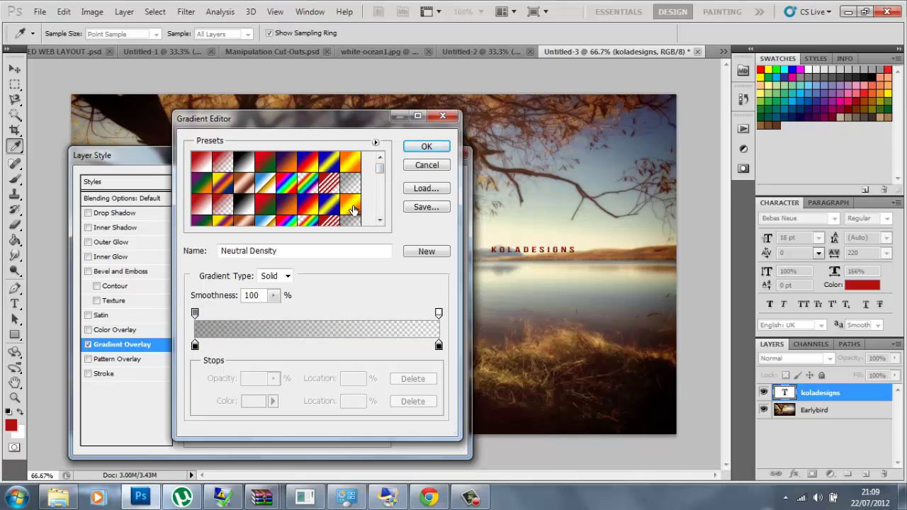
click(353, 208)
click(329, 187)
click(321, 205)
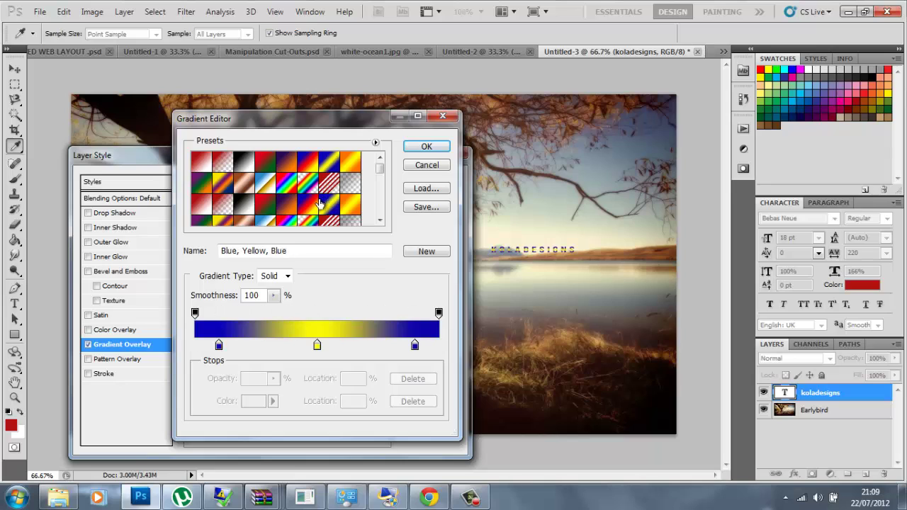
click(305, 204)
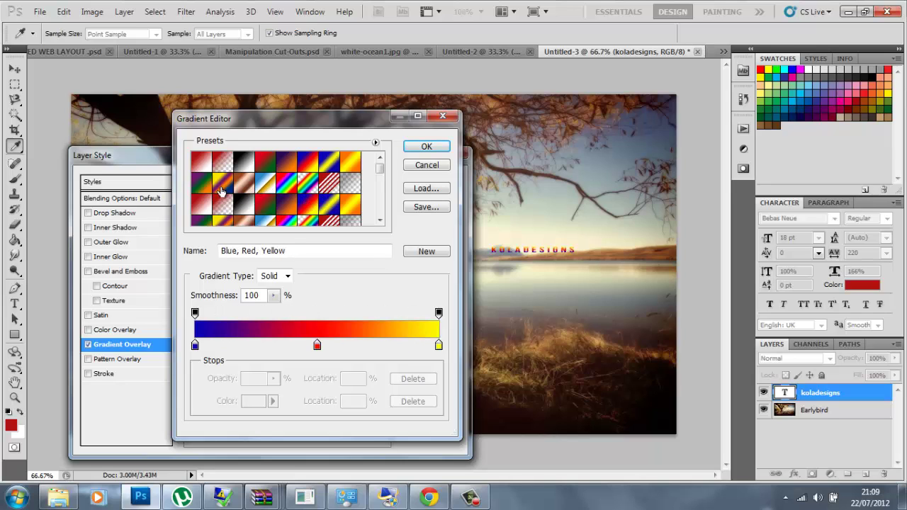
- Compare orange presets, choose Orange 4 - 3D, and confirm the Gradient Editor and Layer Style
click(204, 168)
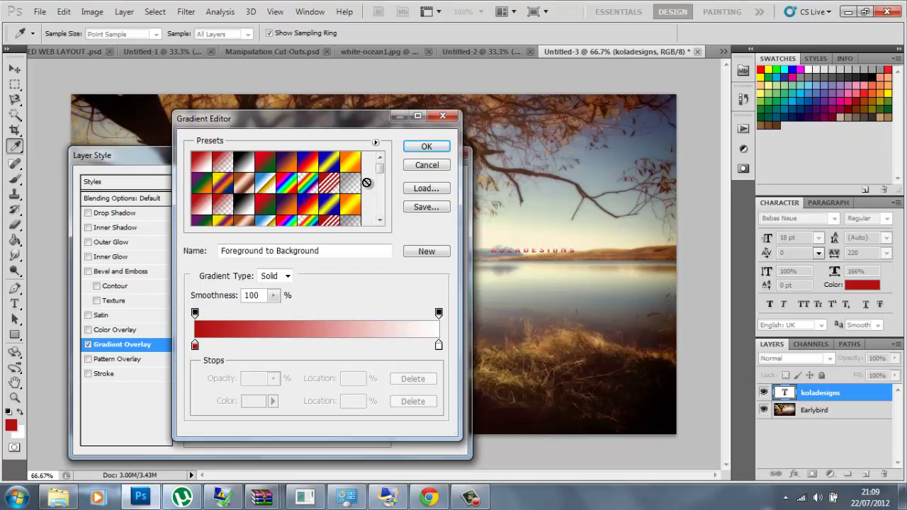
drag(381, 175, 377, 178)
click(352, 200)
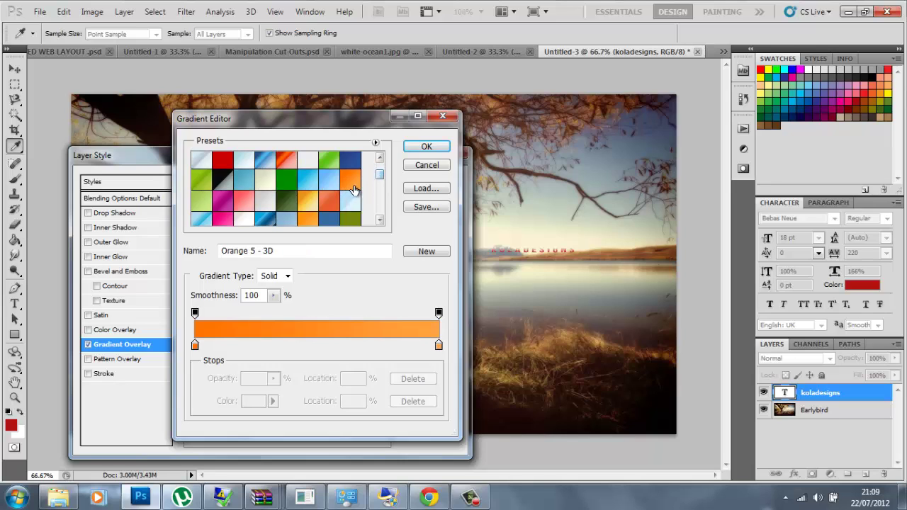
click(331, 200)
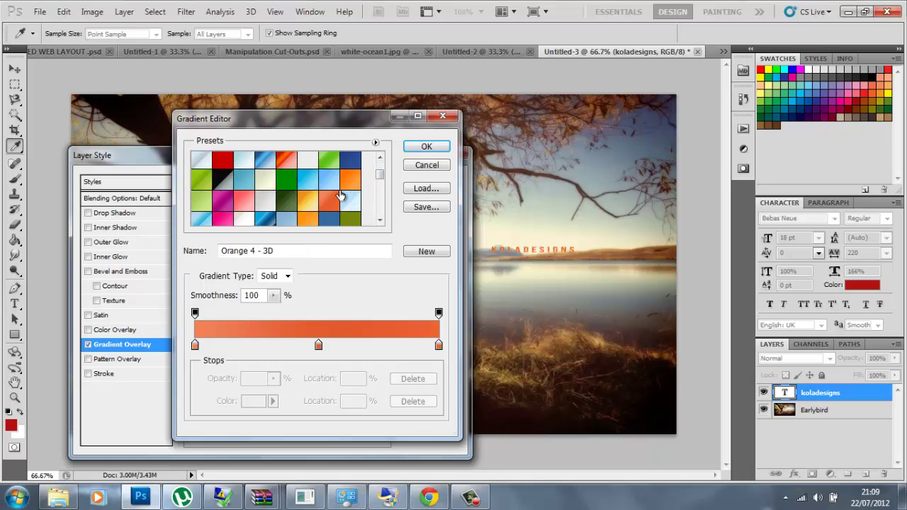
click(347, 187)
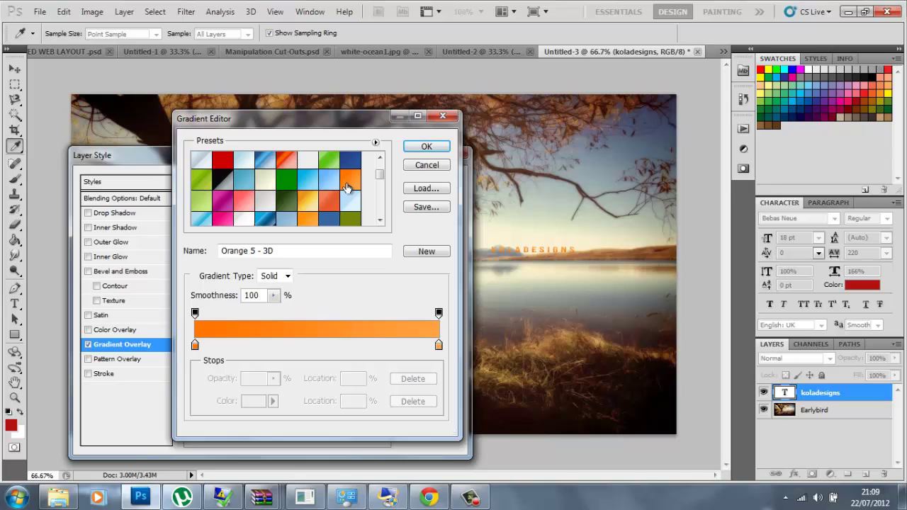
click(326, 184)
click(332, 202)
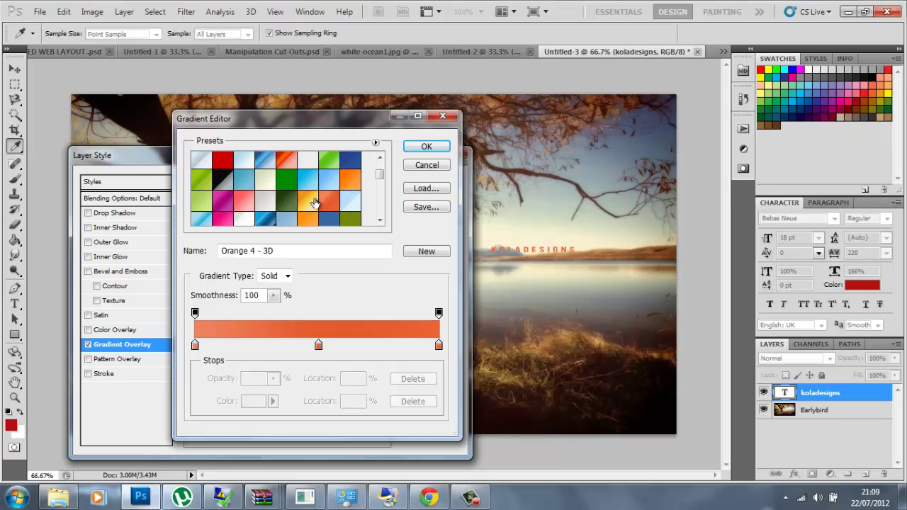
click(310, 201)
click(329, 197)
click(420, 149)
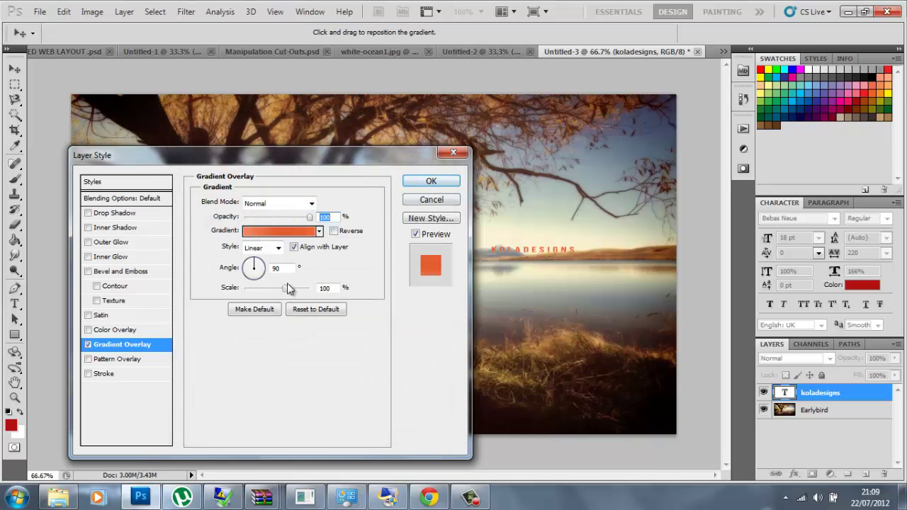
click(431, 181)
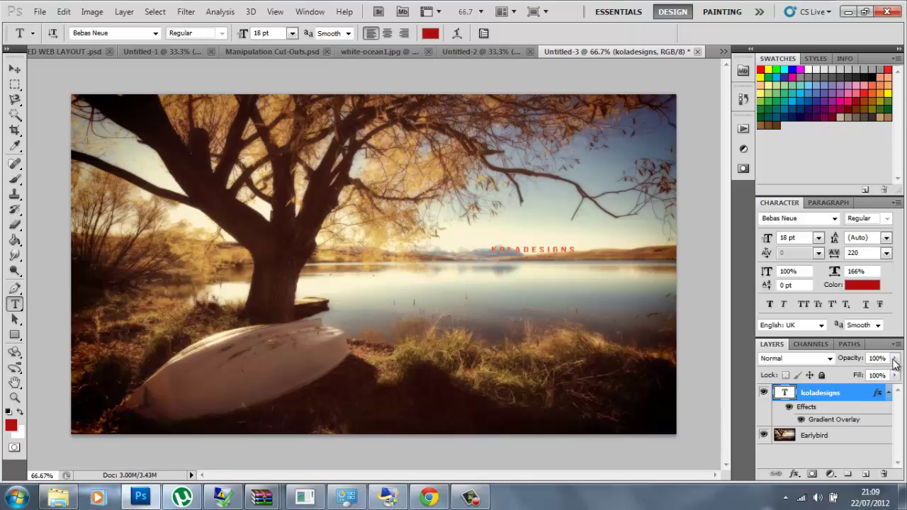
click(895, 359)
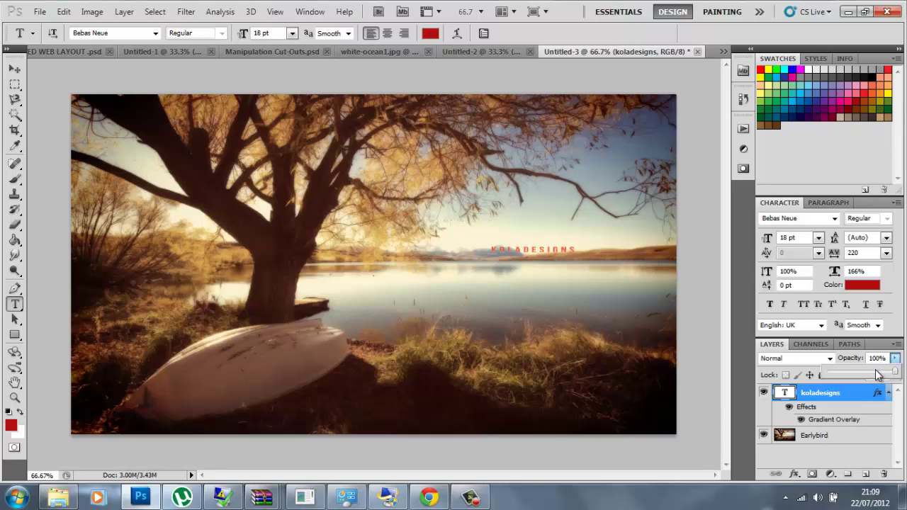
drag(878, 375, 899, 380)
click(474, 498)
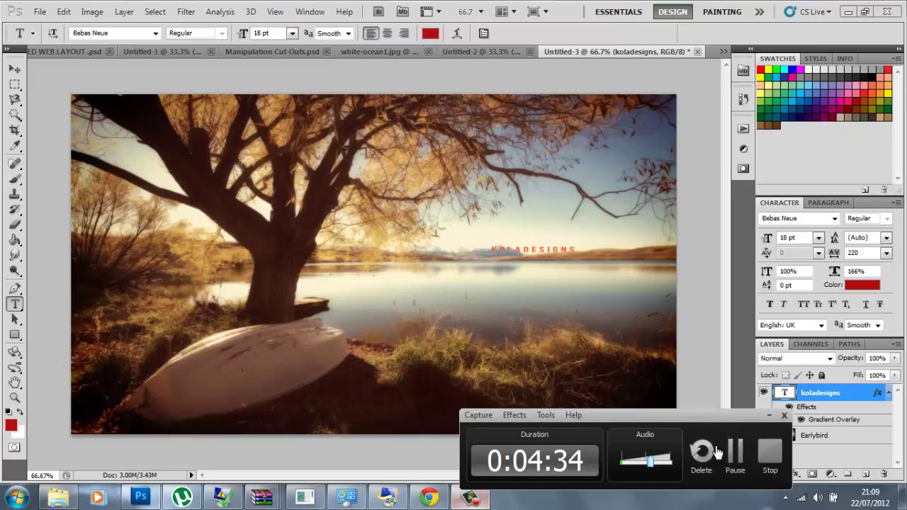
click(769, 451)
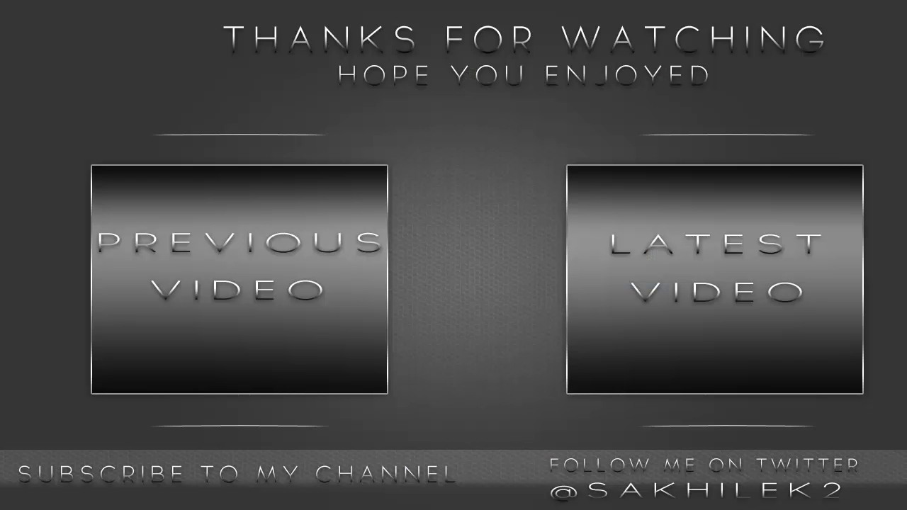